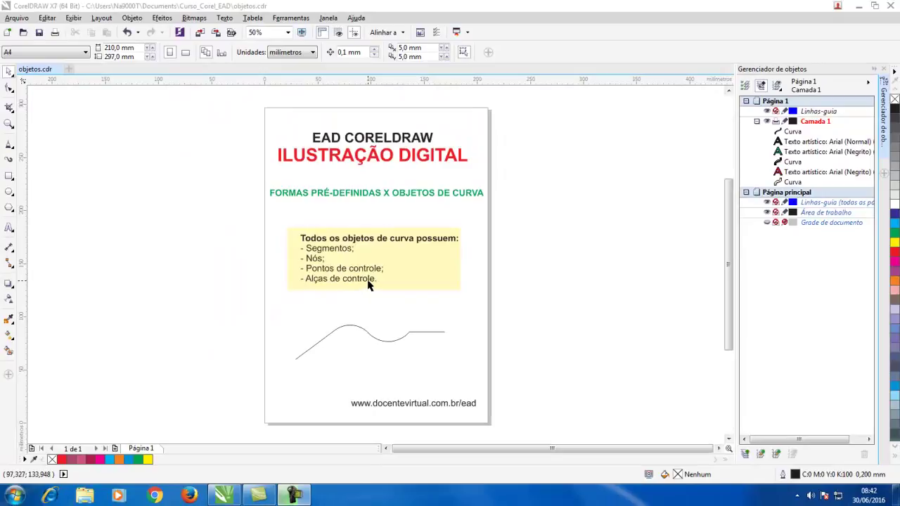
# Select the wavy curve with the Shape tool and select its node between the straight segment and the first arc
pyautogui.click(9, 124)
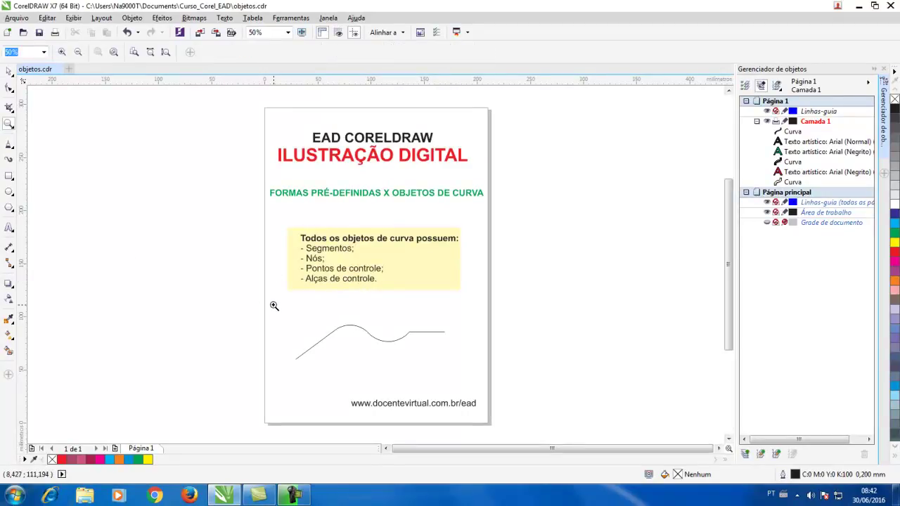
pyautogui.moveTo(274, 306); pyautogui.dragTo(454, 377)
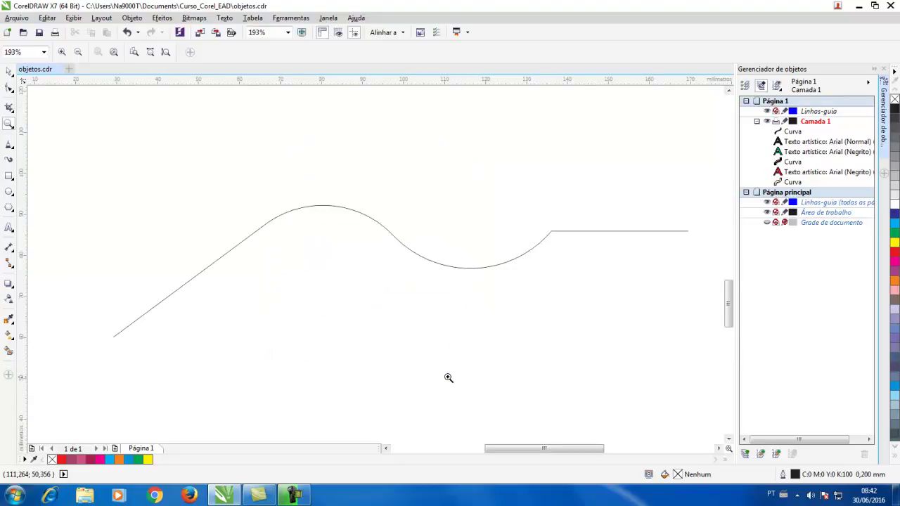
pyautogui.click(10, 72)
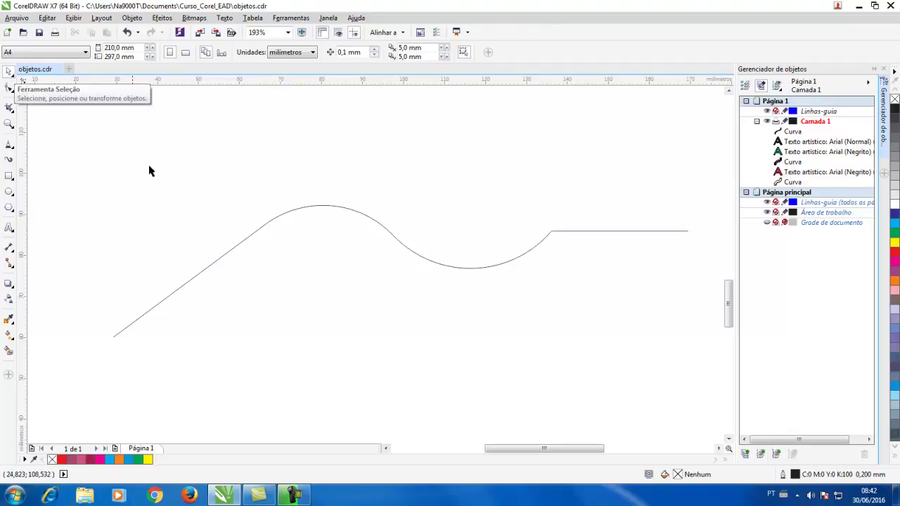
pyautogui.click(328, 206)
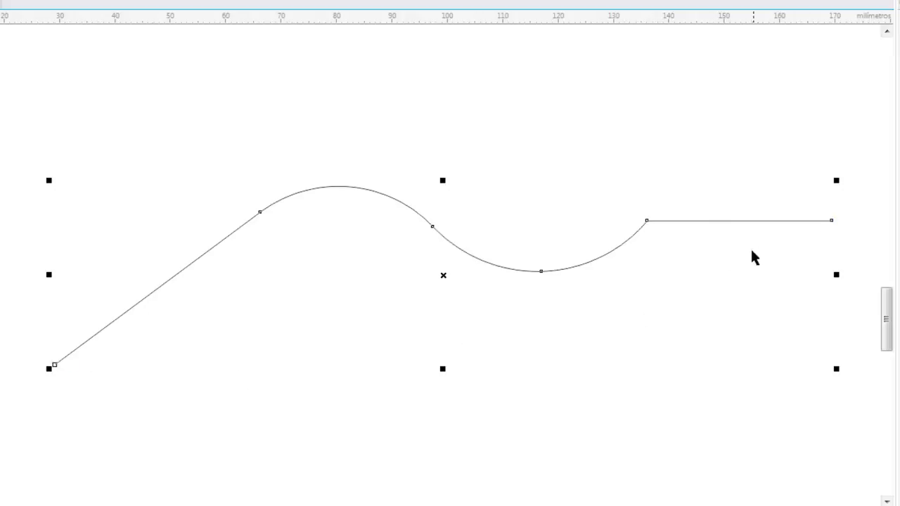
pyautogui.press('F10')
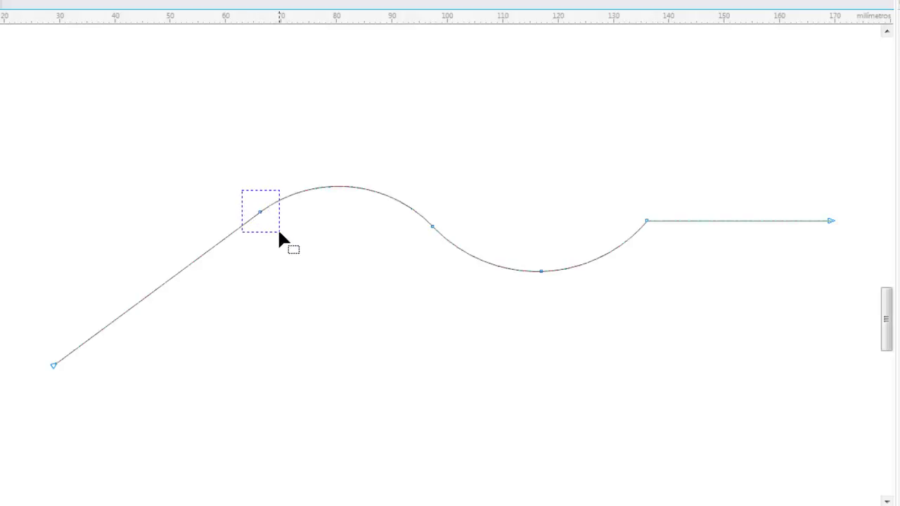
pyautogui.moveTo(278, 232); pyautogui.dragTo(278, 232)
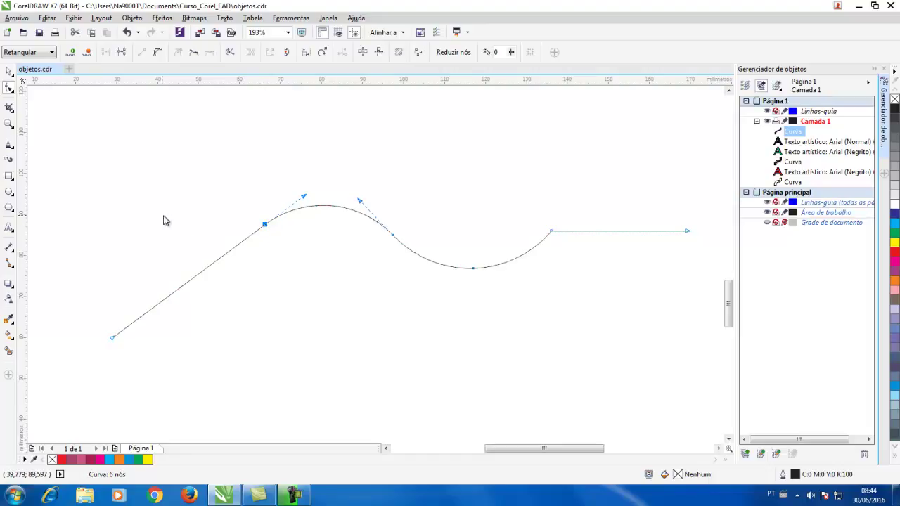
# Place a vertical and a horizontal guideline crossing at the control point of the first arc's starting node
pyautogui.moveTo(297, 196)
pyautogui.mouseDown()
pyautogui.moveTo(307, 197)
pyautogui.moveTo(306, 183)
pyautogui.mouseUp()
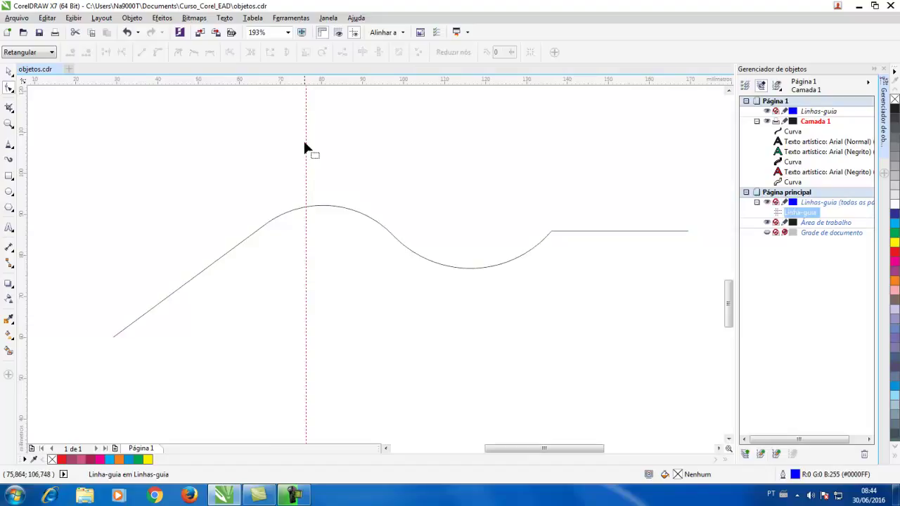
pyautogui.click(270, 224)
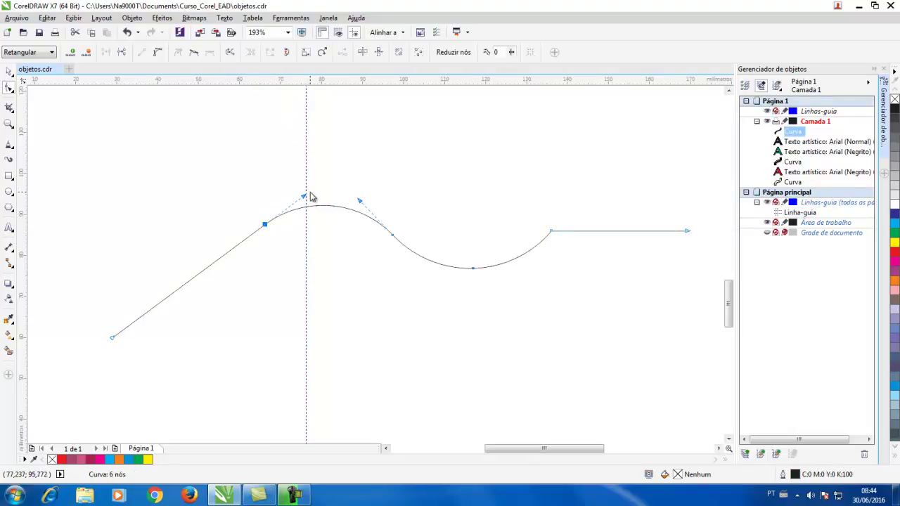
pyautogui.moveTo(308, 196); pyautogui.dragTo(306, 195)
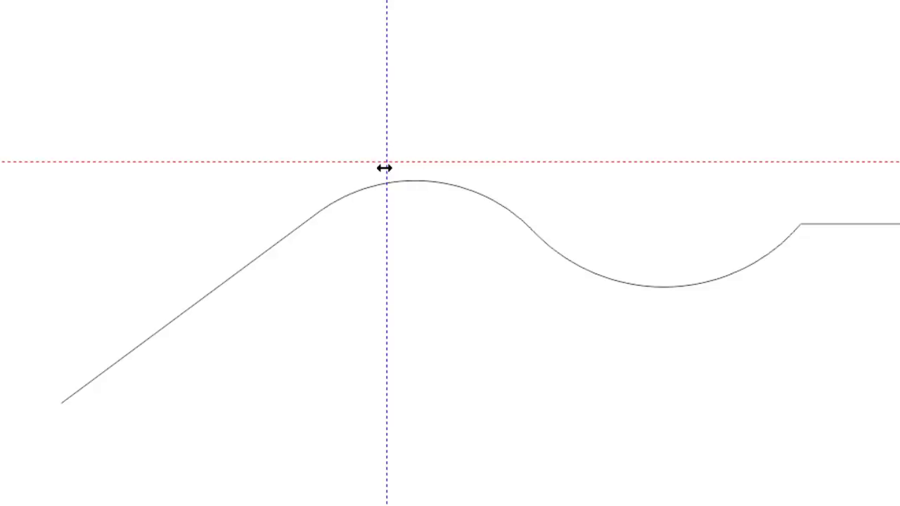
# Pull the starting node's control point upward to reshape the first arc, and return it to the guideline intersection
pyautogui.click(357, 191)
pyautogui.moveTo(383, 164); pyautogui.dragTo(360, 132)
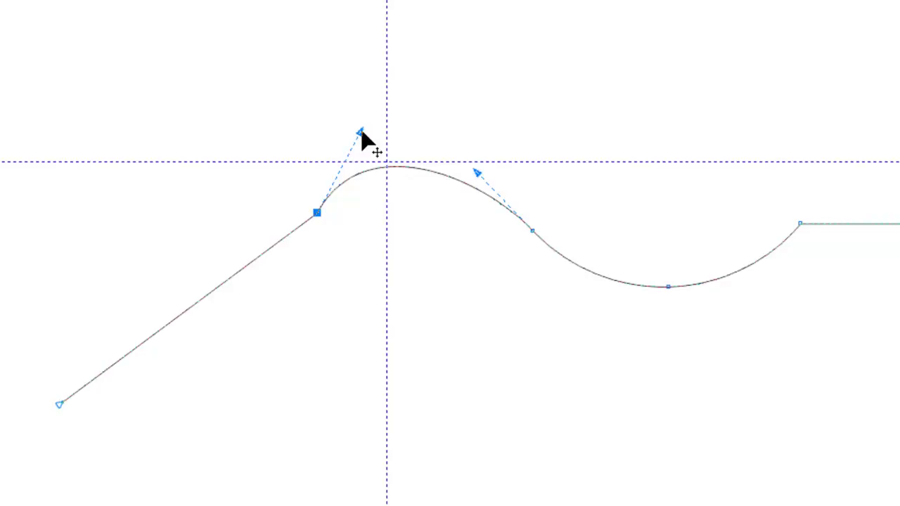
pyautogui.moveTo(360, 132); pyautogui.dragTo(381, 170)
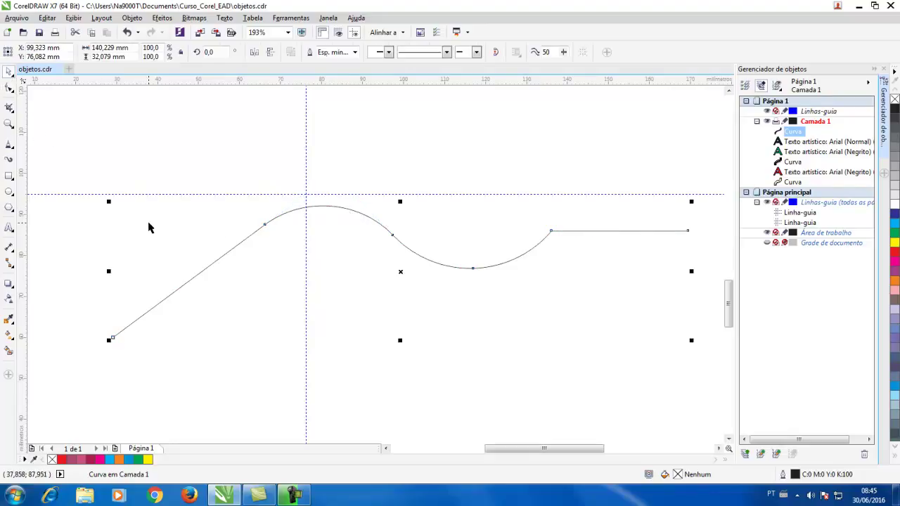
# Deselect the curve and delete the horizontal and vertical guidelines
pyautogui.scroll(-4, 160, 186)
pyautogui.click(114, 228)
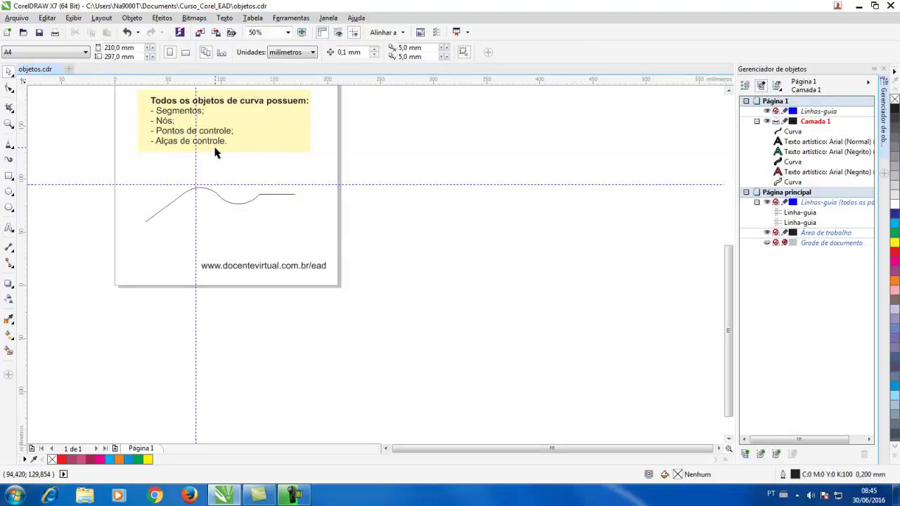
pyautogui.click(261, 185)
pyautogui.press('Delete')
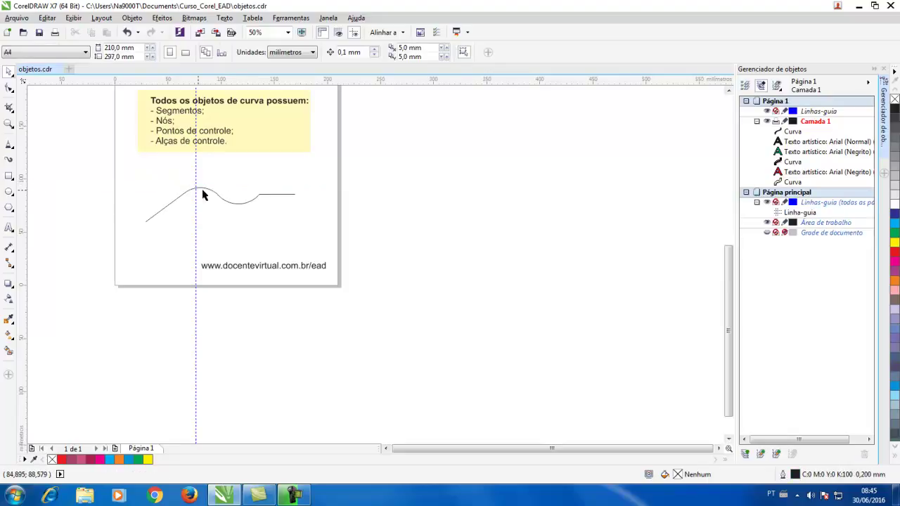
pyautogui.click(196, 178)
pyautogui.press('Delete')
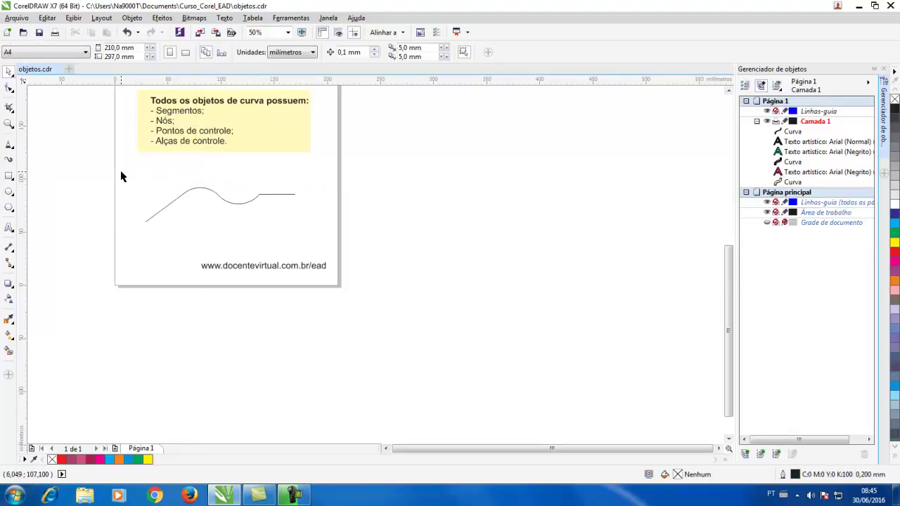
pyautogui.moveTo(123, 173)
pyautogui.mouseDown()
pyautogui.moveTo(283, 209)
pyautogui.moveTo(316, 235)
pyautogui.mouseUp()
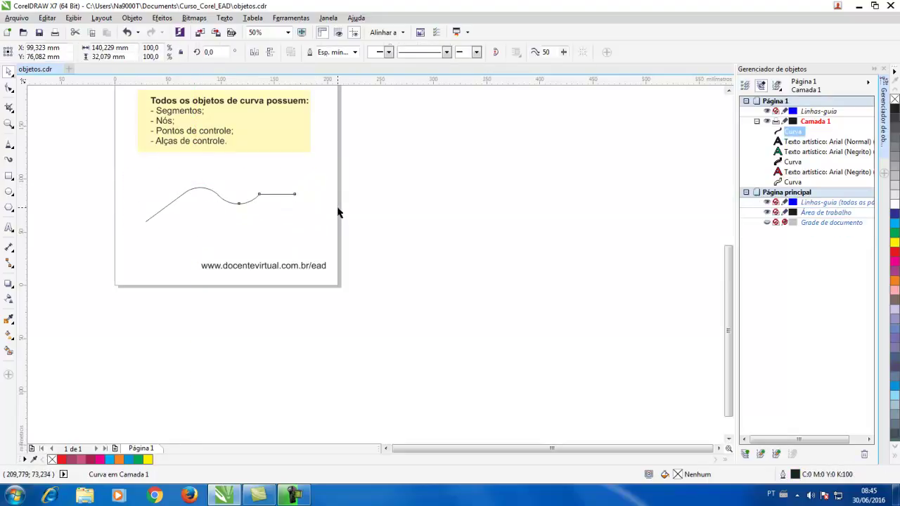
pyautogui.click(337, 213)
pyautogui.scroll(-1, 257, 152)
pyautogui.scroll(1, 232, 133)
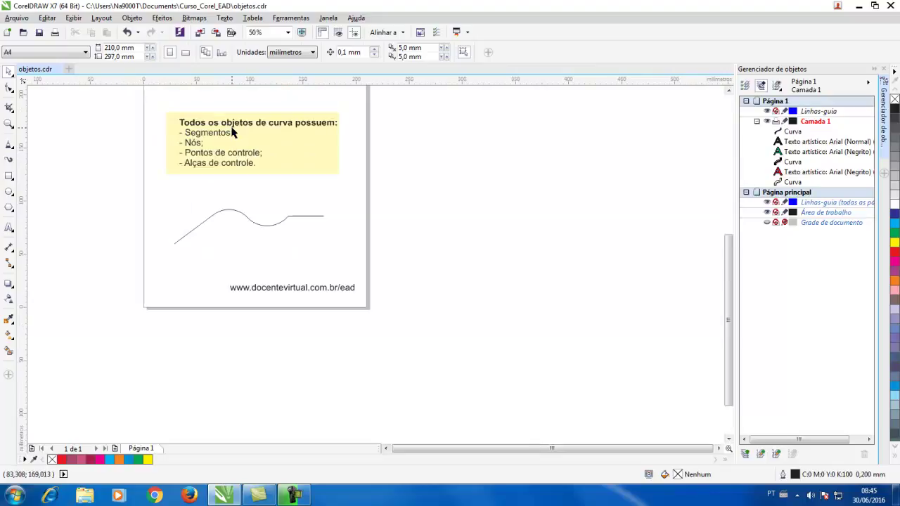
pyautogui.scroll(-2, 232, 133)
pyautogui.scroll(1, 214, 98)
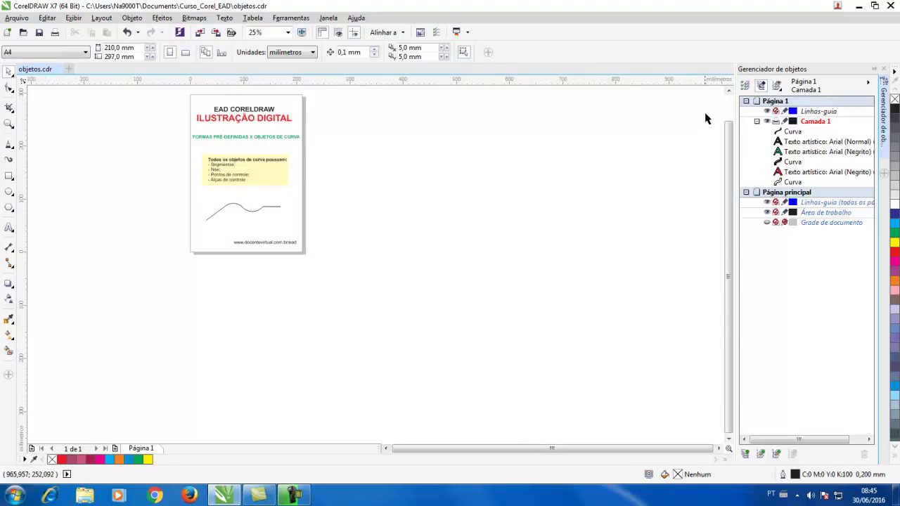
pyautogui.scroll(1, 201, 199)
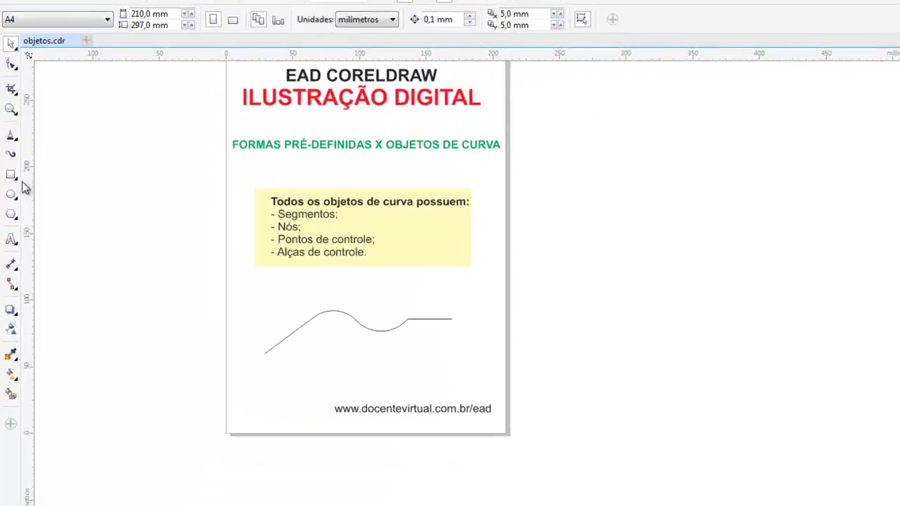
# Draw a wavy flag from the flowchart shapes, about 67 × 44 mm, outside the page beside the curve
pyautogui.click(14, 181)
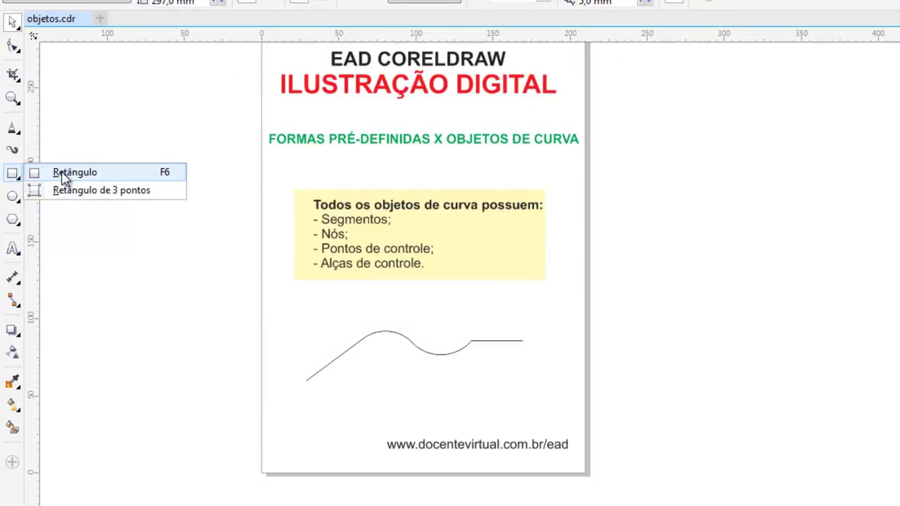
pyautogui.moveTo(19, 204)
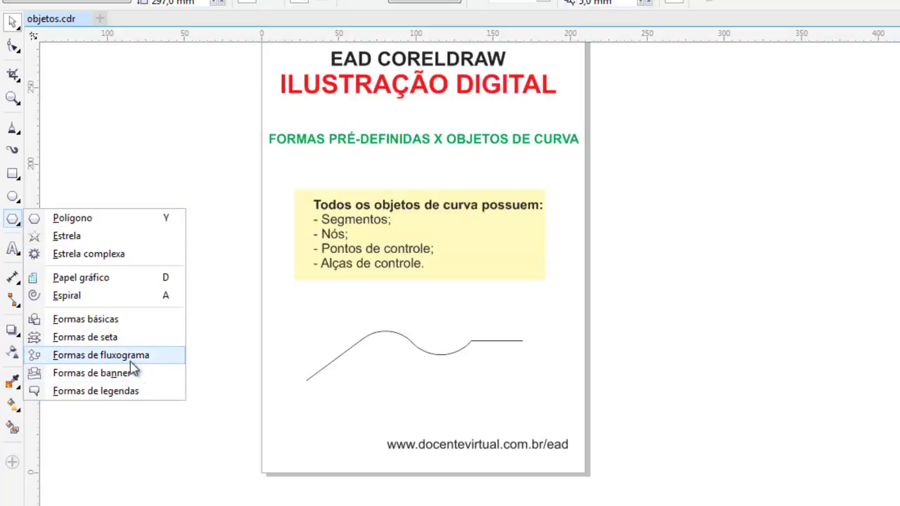
pyautogui.click(120, 359)
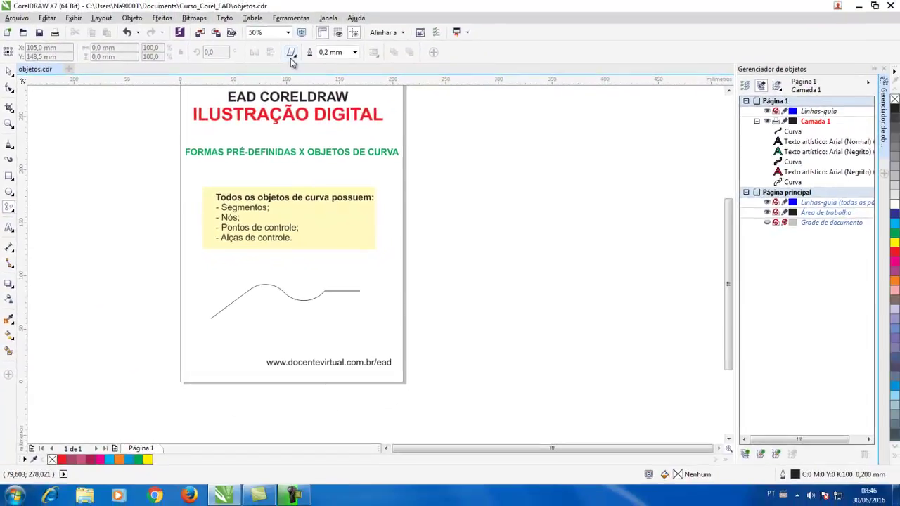
pyautogui.click(291, 56)
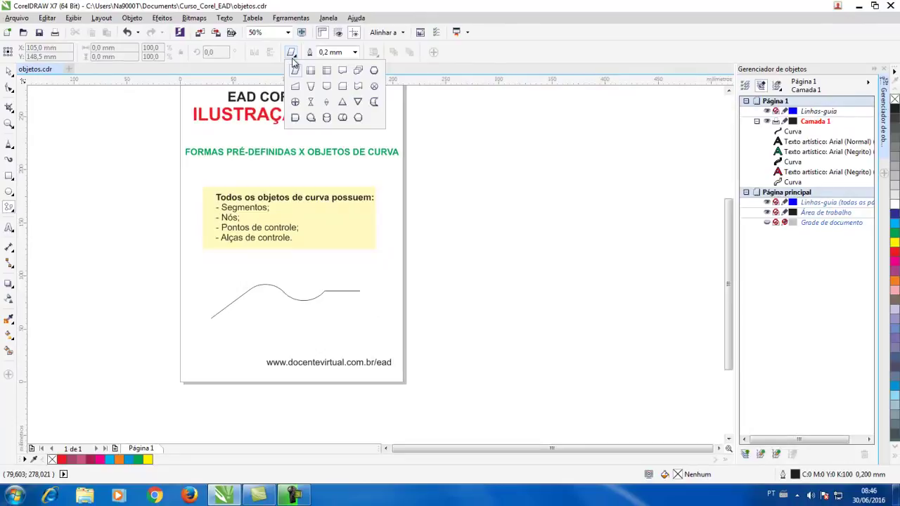
pyautogui.click(356, 90)
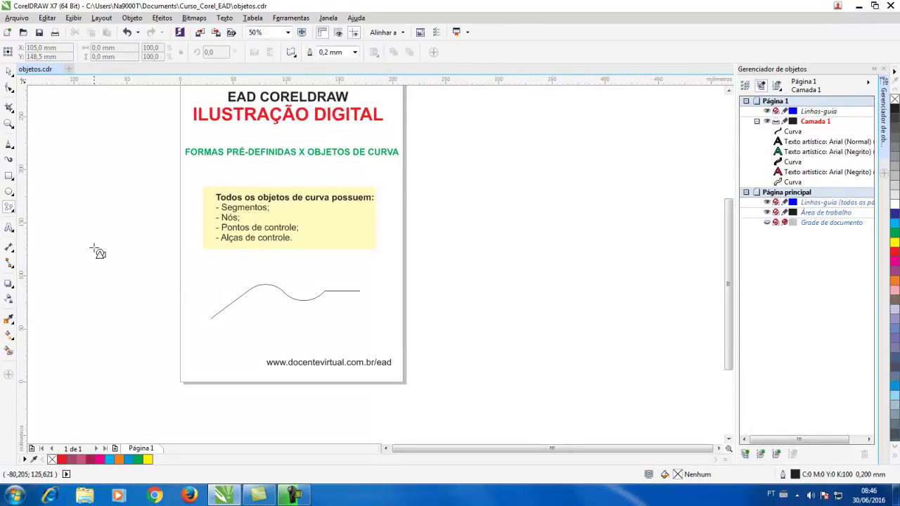
pyautogui.moveTo(94, 248); pyautogui.dragTo(166, 292)
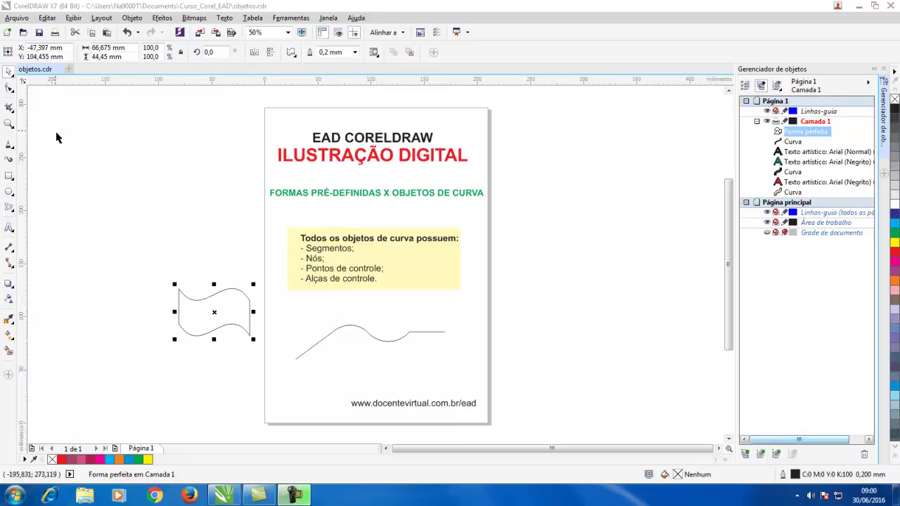
# Deselect the flag shape and draw an ellipse about 34 mm wide on the page, above the web address
pyautogui.click(10, 88)
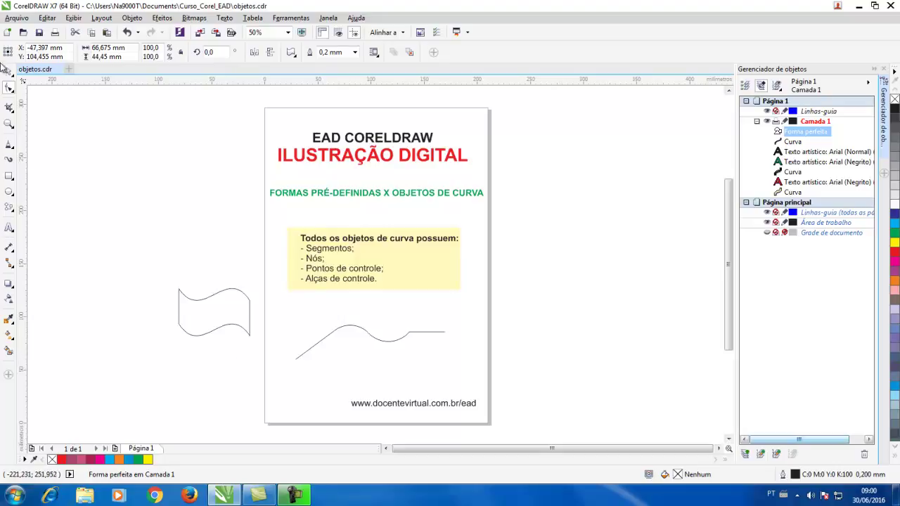
pyautogui.click(9, 73)
pyautogui.click(98, 164)
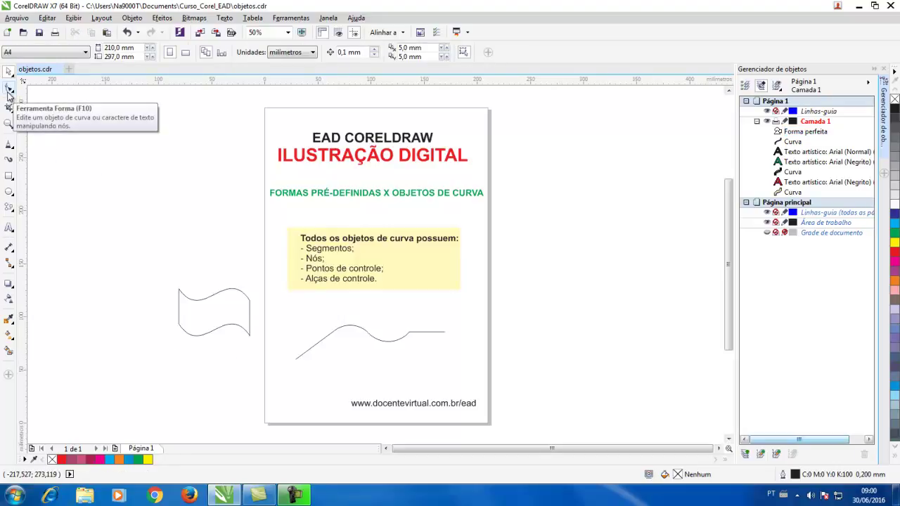
pyautogui.click(8, 192)
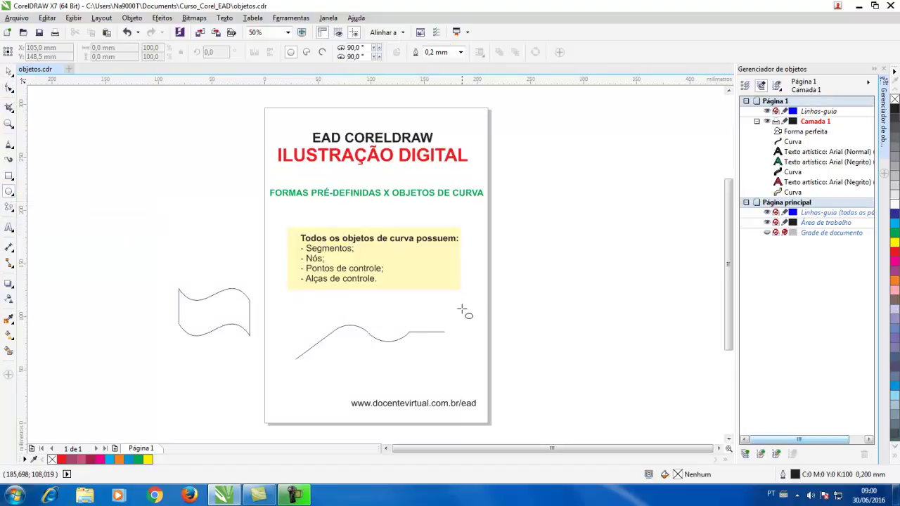
pyautogui.moveTo(434, 350); pyautogui.dragTo(472, 389)
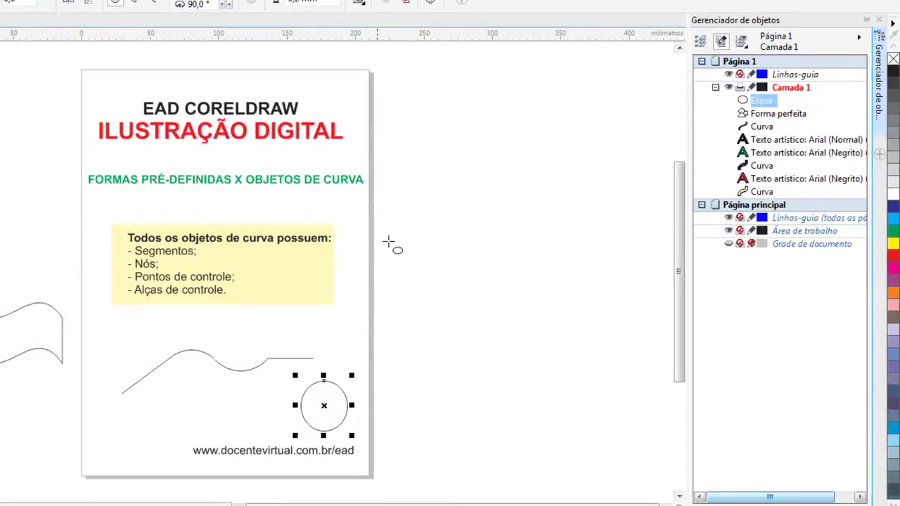
# Open the ellipse into an arc by moving its top node clockwise to about 45°, and deselect it
pyautogui.press('z')
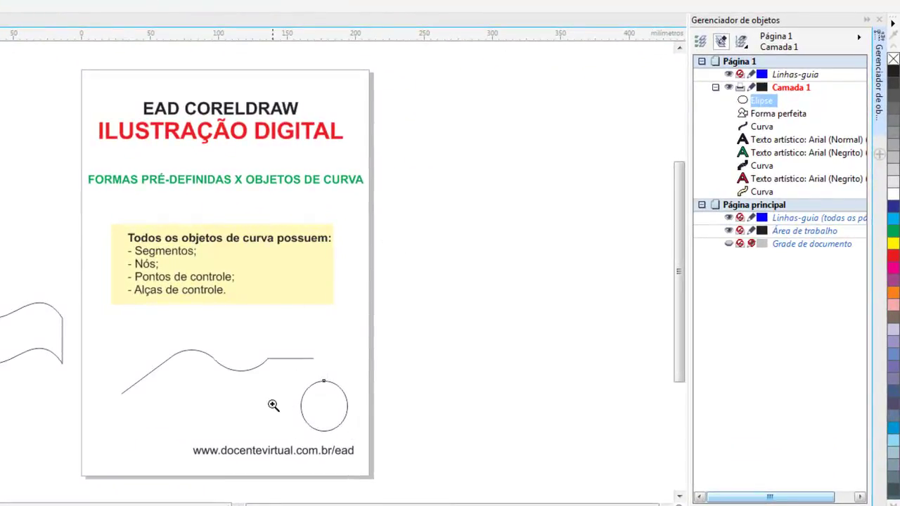
pyautogui.moveTo(267, 361); pyautogui.dragTo(352, 442)
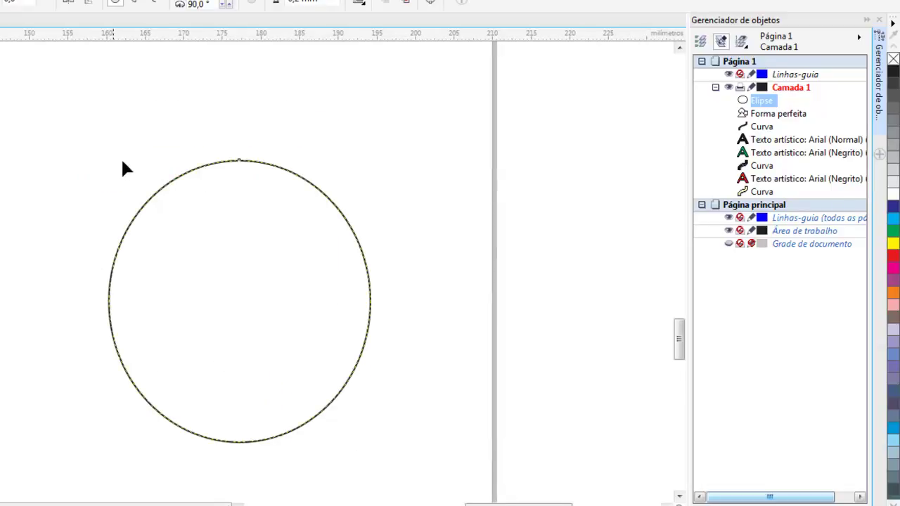
pyautogui.press('space')
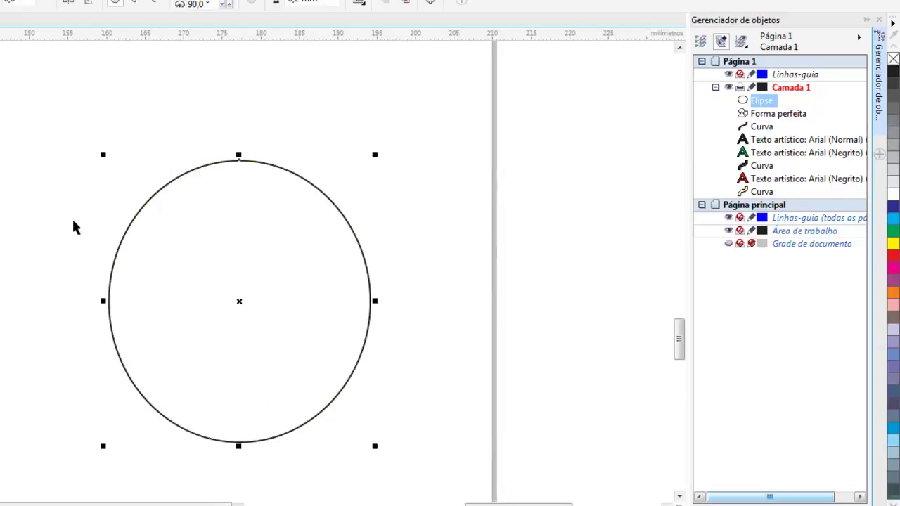
pyautogui.press('space')
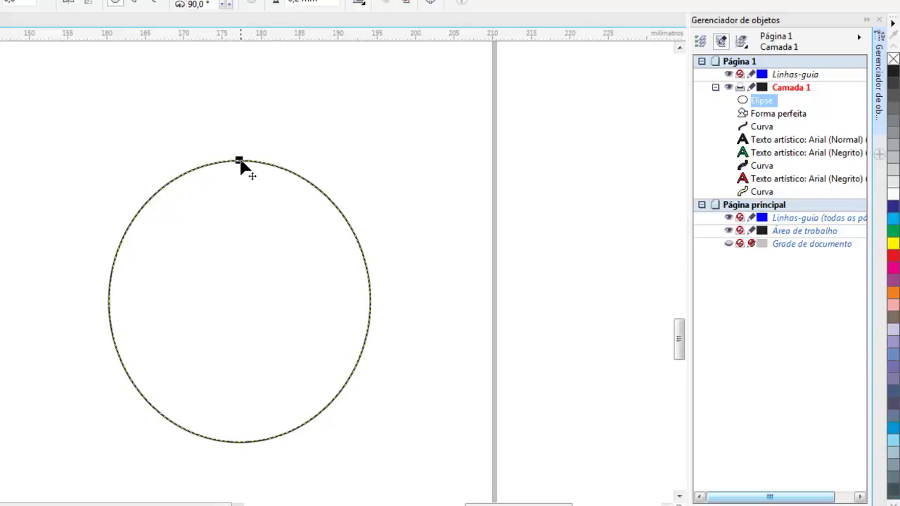
pyautogui.moveTo(239, 162); pyautogui.dragTo(336, 202)
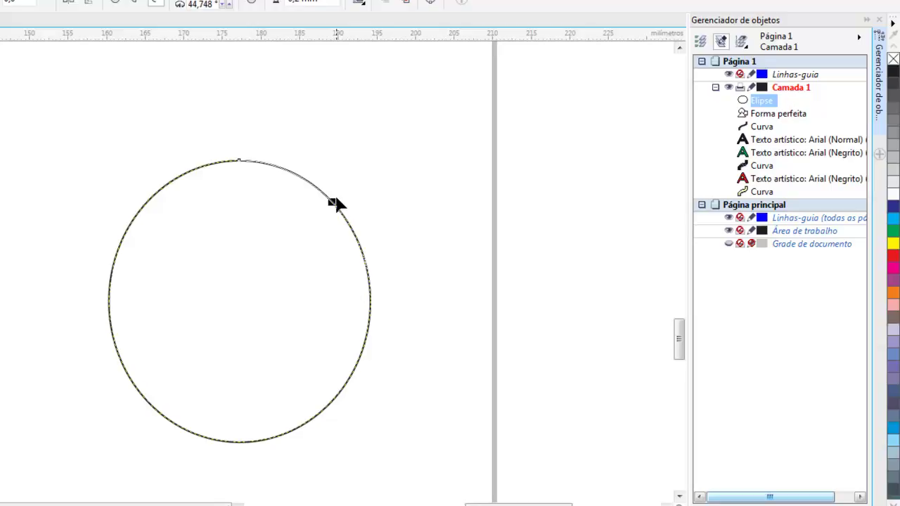
pyautogui.moveTo(337, 204); pyautogui.dragTo(336, 204)
pyautogui.click(0, 44)
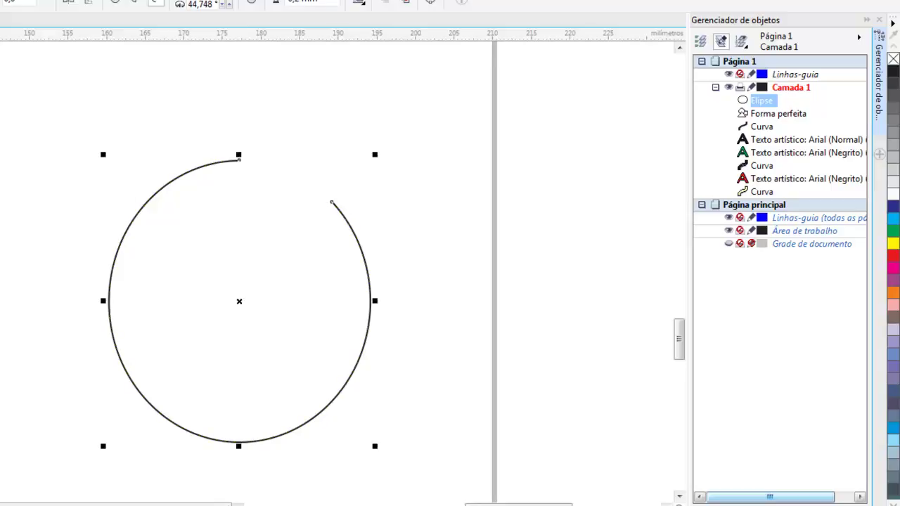
pyautogui.click(5, 194)
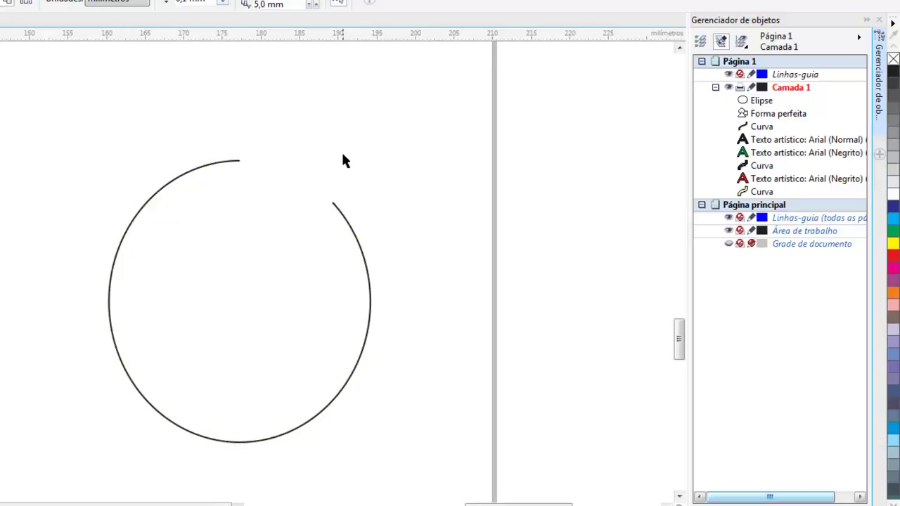
# Turn the open ellipse arc into a pie by moving its lower end node slightly inward, and reselect the shape
pyautogui.click(351, 234)
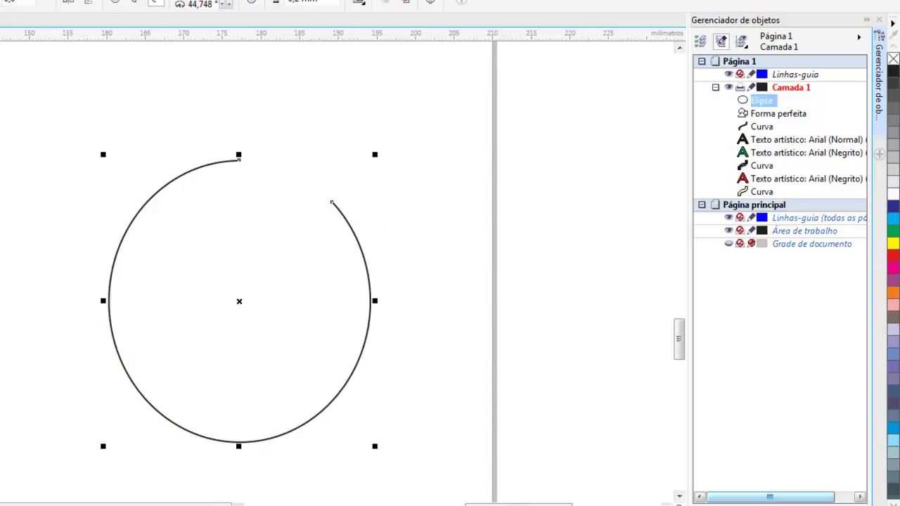
pyautogui.press('F10')
pyautogui.click(334, 203)
pyautogui.moveTo(333, 203); pyautogui.dragTo(331, 204)
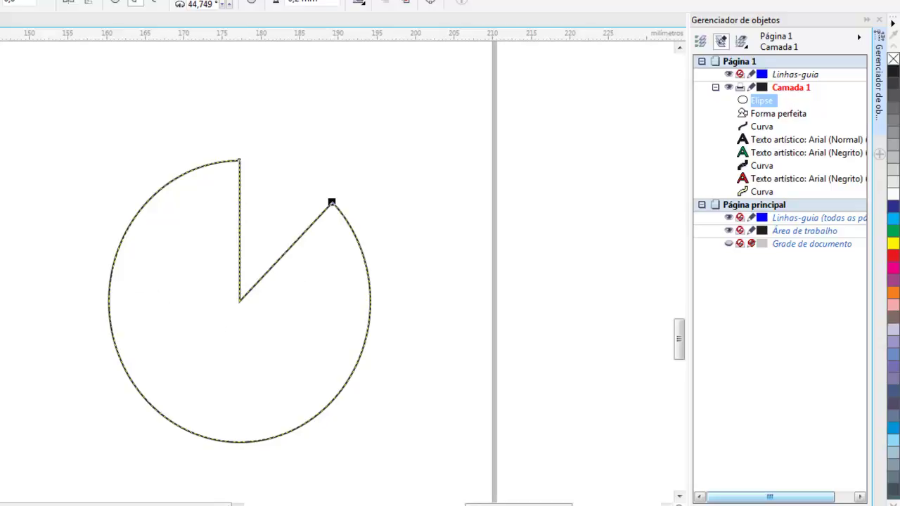
pyautogui.press('space')
pyautogui.click(211, 263)
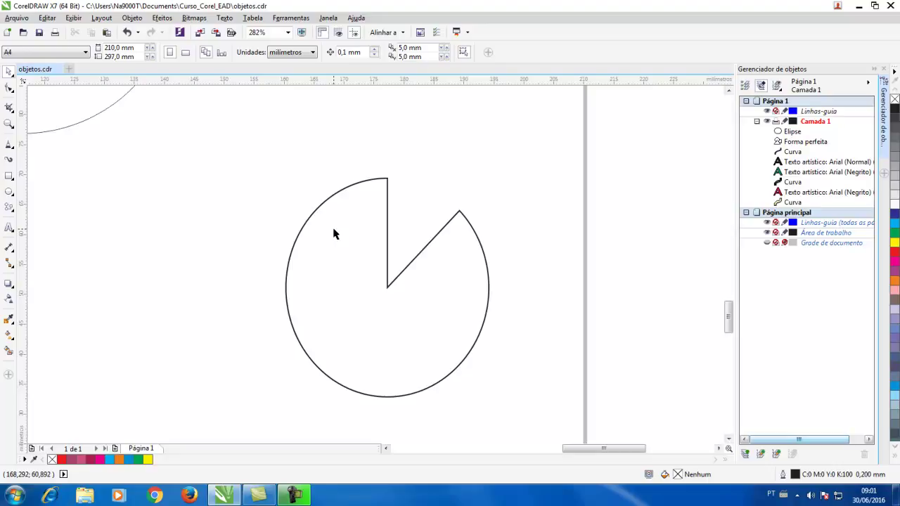
pyautogui.click(334, 231)
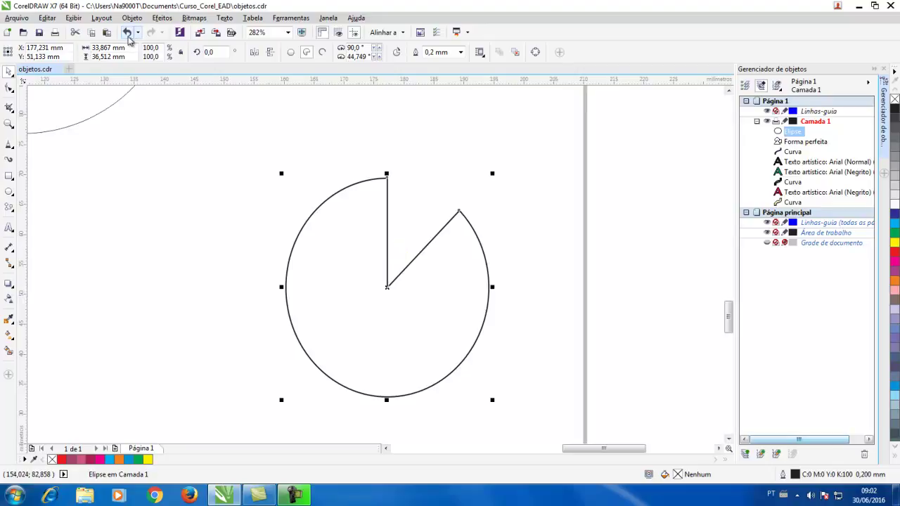
# Undo the ellipse's pie and arc edits, and deselect the whole ellipse
pyautogui.click(128, 33)
pyautogui.click(127, 33)
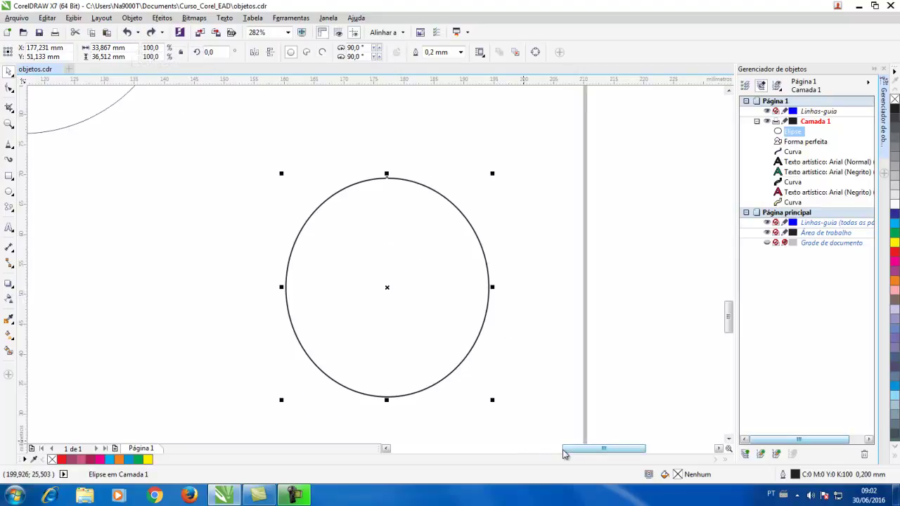
pyautogui.click(232, 402)
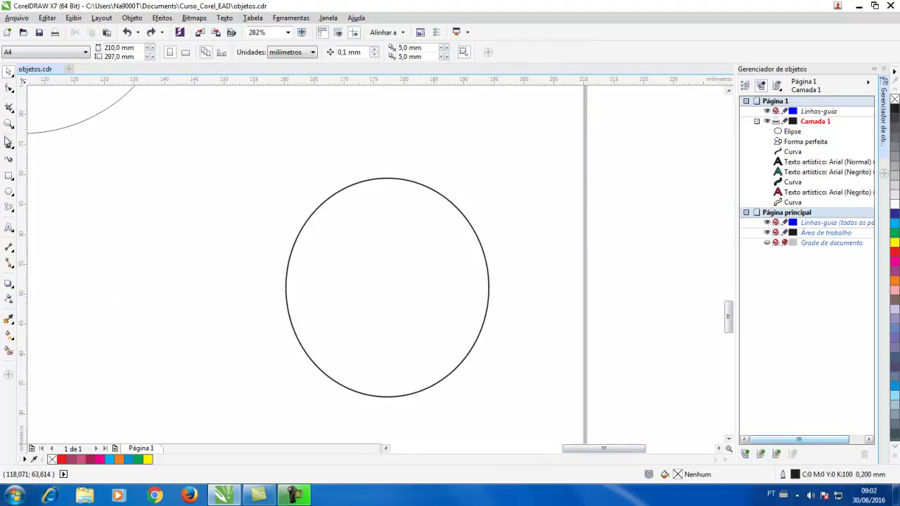
# Draw a closed circle about 33 mm wide from two Polyline arcs, beside the ellipse on its left, and deselect it
pyautogui.click(8, 145)
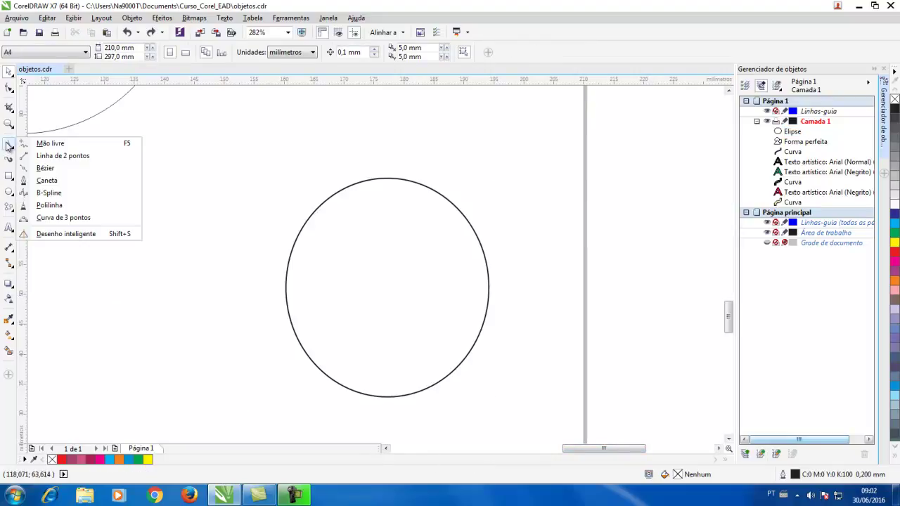
pyautogui.click(50, 205)
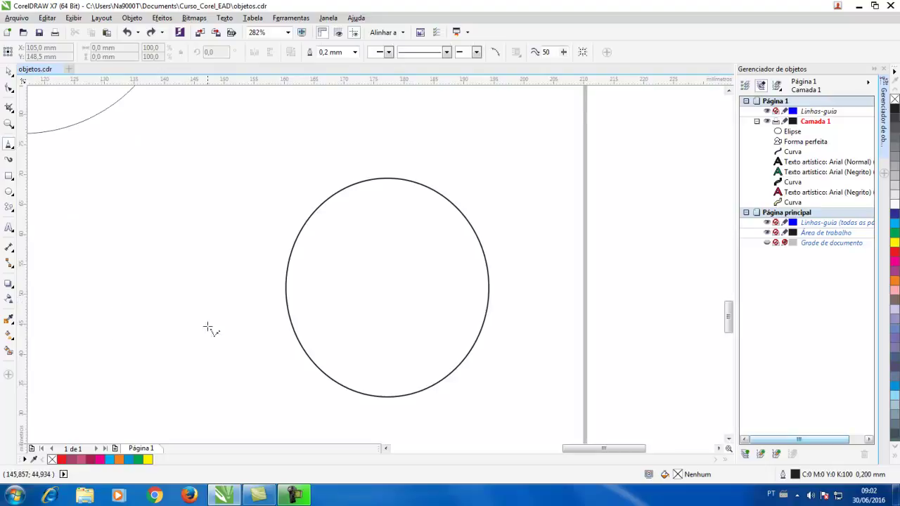
pyautogui.moveTo(578, 451); pyautogui.dragTo(560, 454)
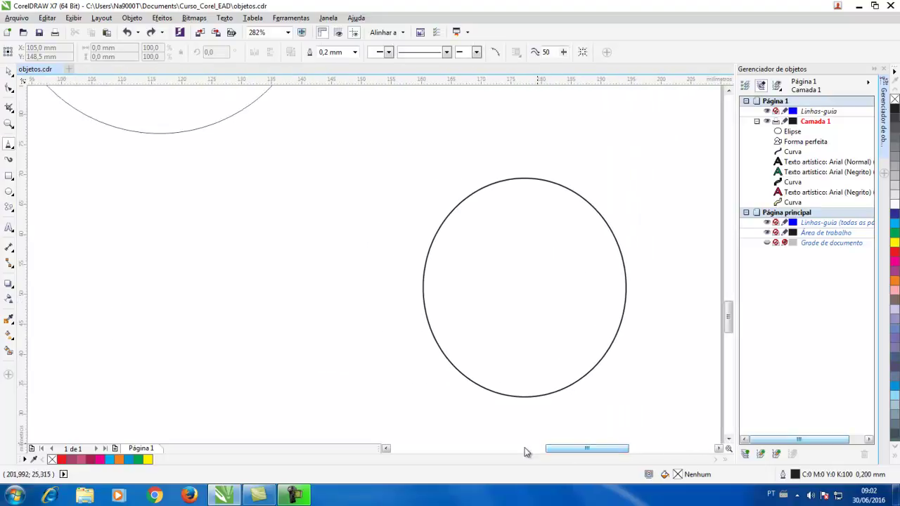
pyautogui.click(131, 280)
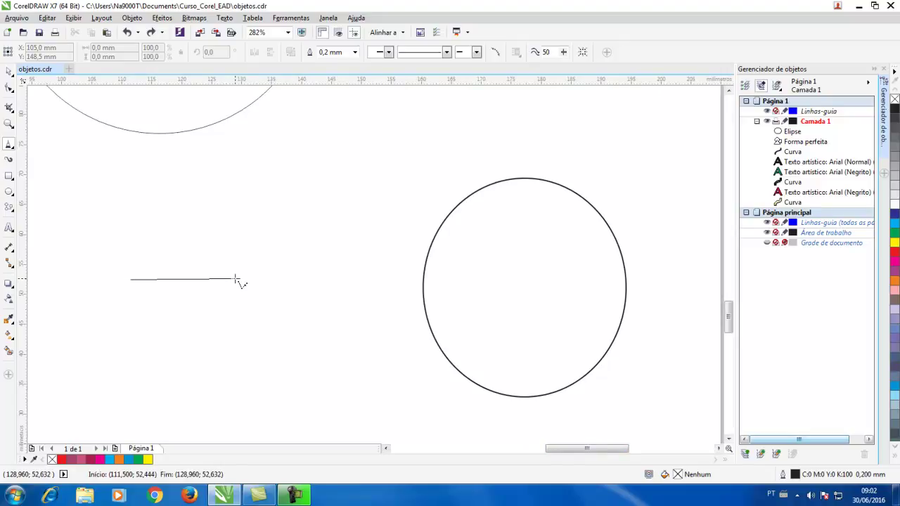
pyautogui.press('alt')
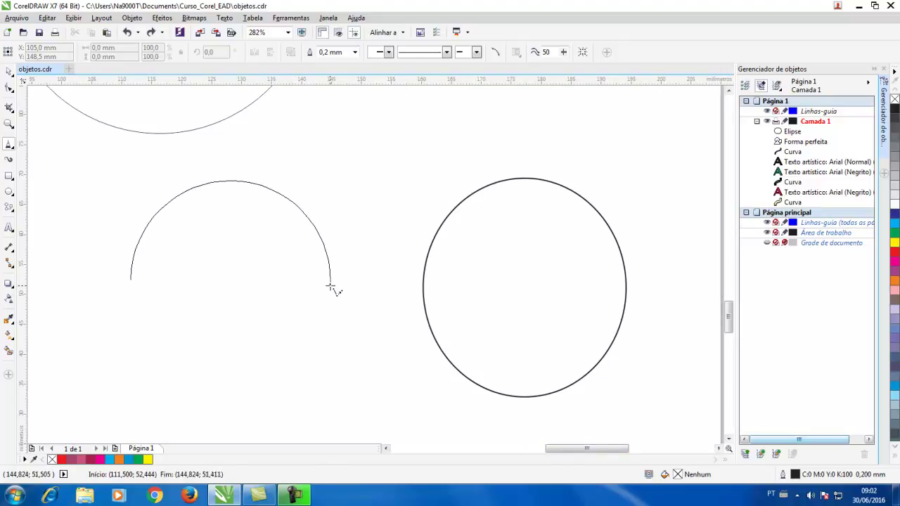
pyautogui.click(130, 280)
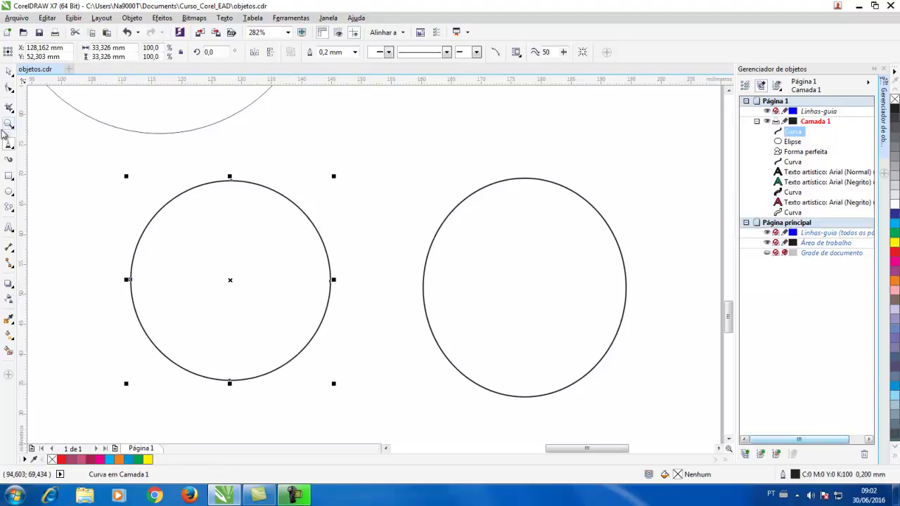
pyautogui.click(8, 72)
pyautogui.click(103, 244)
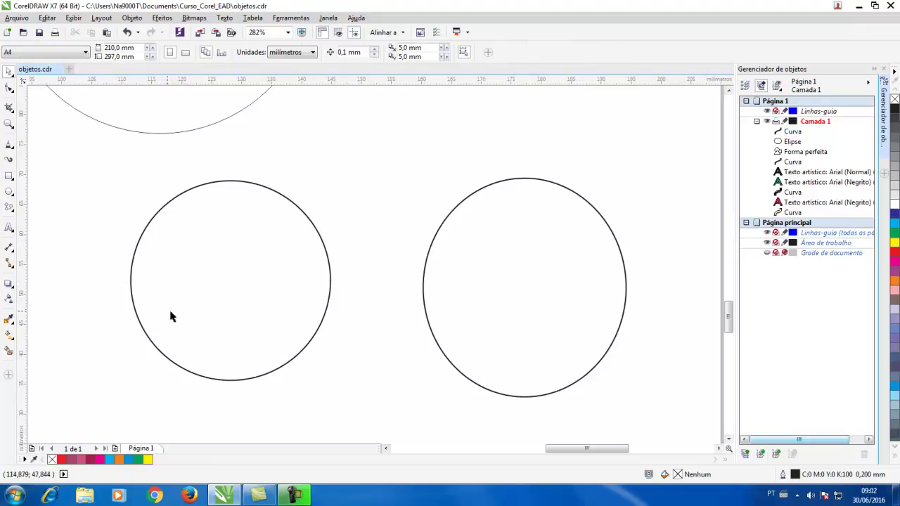
# Select the drawn circle curve and its leftmost node with the Shape tool to examine the control handles
pyautogui.click(146, 265)
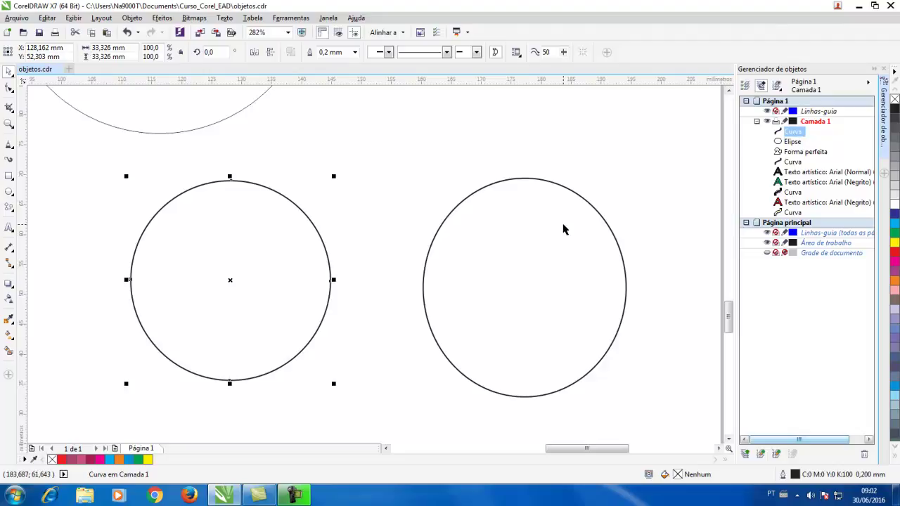
pyautogui.click(14, 85)
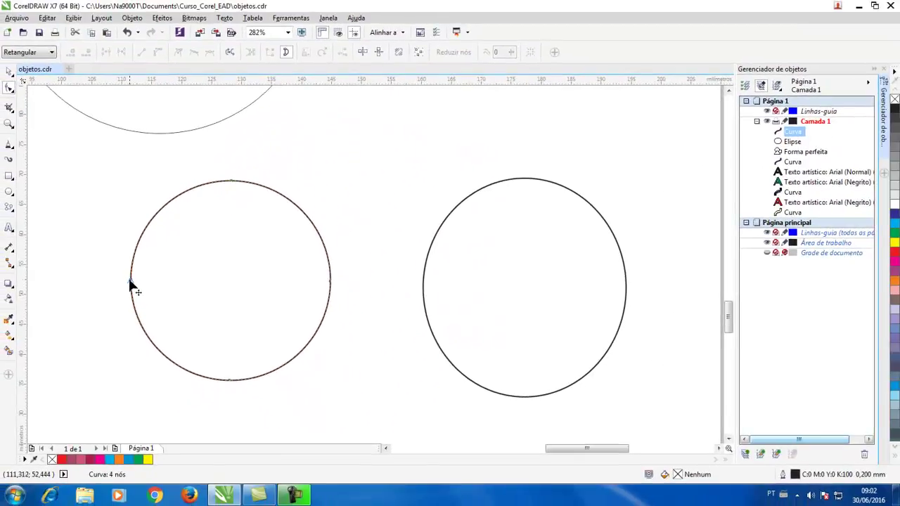
pyautogui.moveTo(122, 278); pyautogui.dragTo(144, 296)
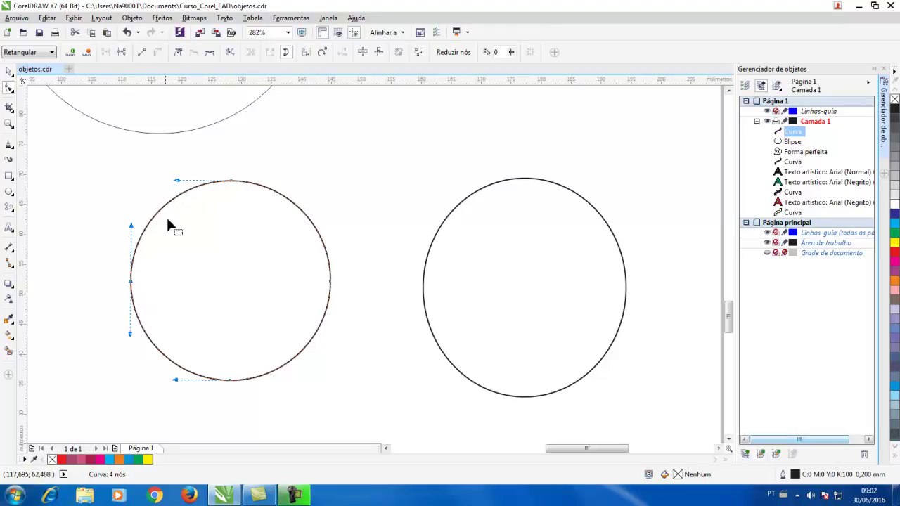
# Open the ellipse into a pie from about 91° to 59° by moving its top node clockwise and the remaining end node inward
pyautogui.click(501, 180)
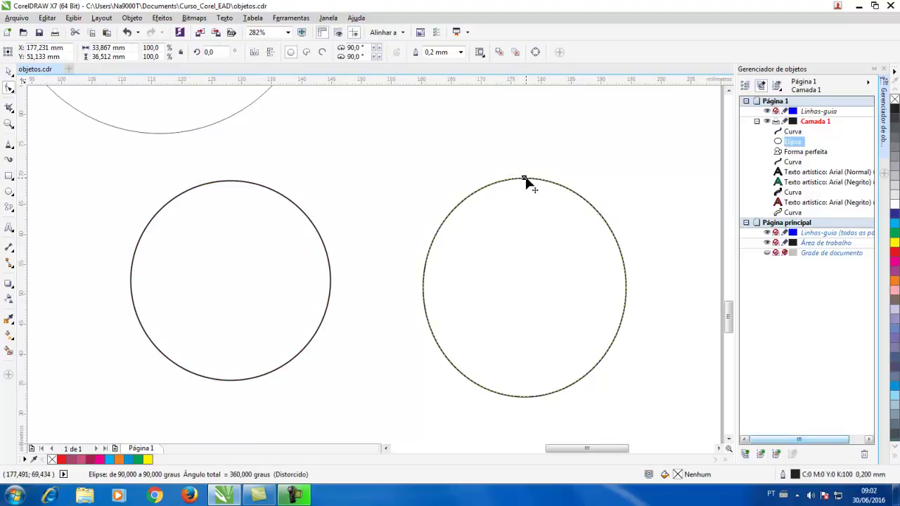
pyautogui.moveTo(526, 180); pyautogui.dragTo(578, 191)
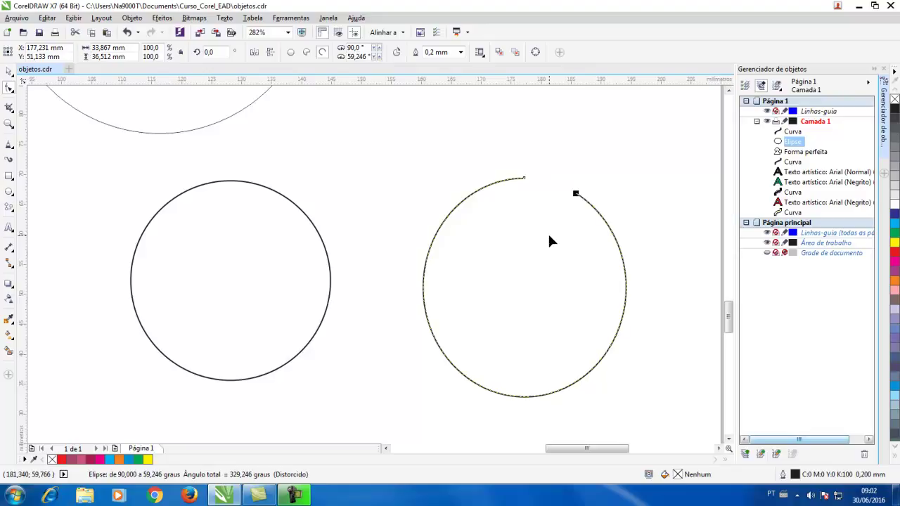
pyautogui.click(523, 179)
pyautogui.moveTo(524, 181); pyautogui.dragTo(522, 192)
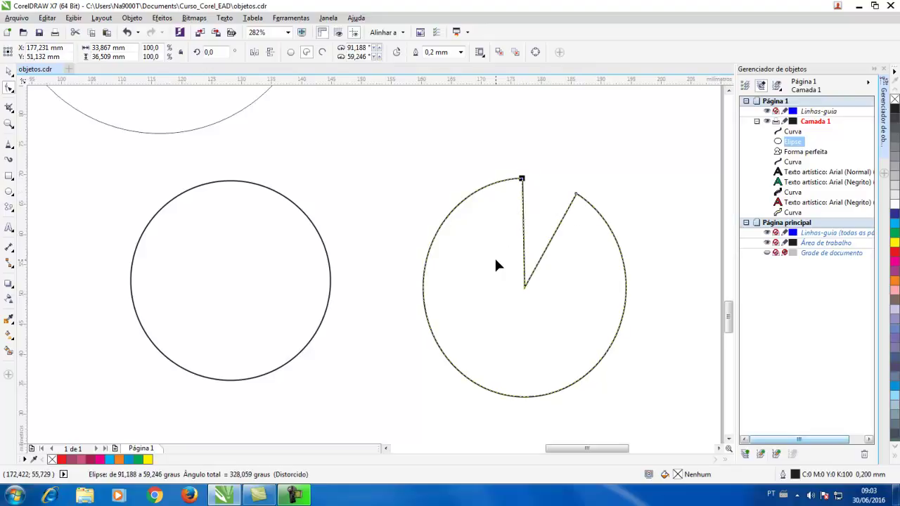
# Deform the circle curve to about 30 mm wide by moving its leftmost node inward and up, and deselect it
pyautogui.click(265, 372)
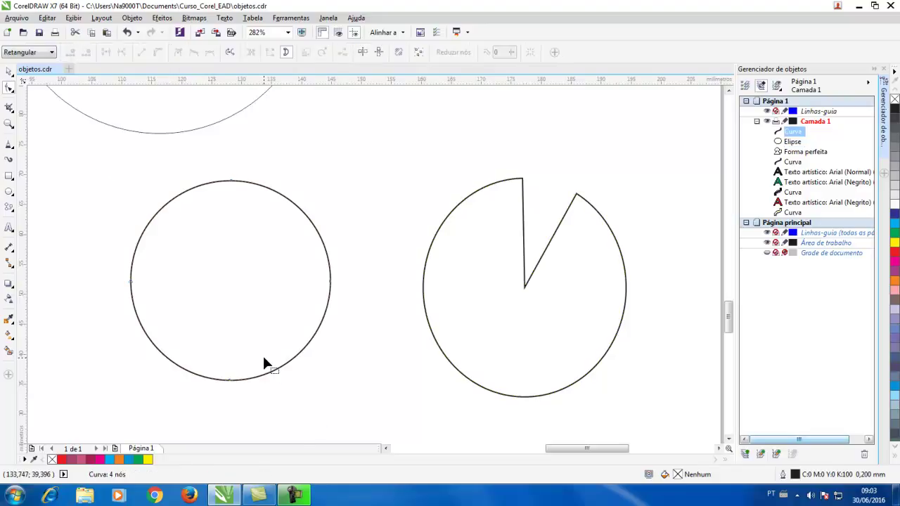
pyautogui.click(131, 282)
pyautogui.moveTo(137, 286); pyautogui.dragTo(148, 251)
pyautogui.moveTo(148, 306); pyautogui.dragTo(131, 307)
pyautogui.moveTo(163, 200); pyautogui.dragTo(147, 199)
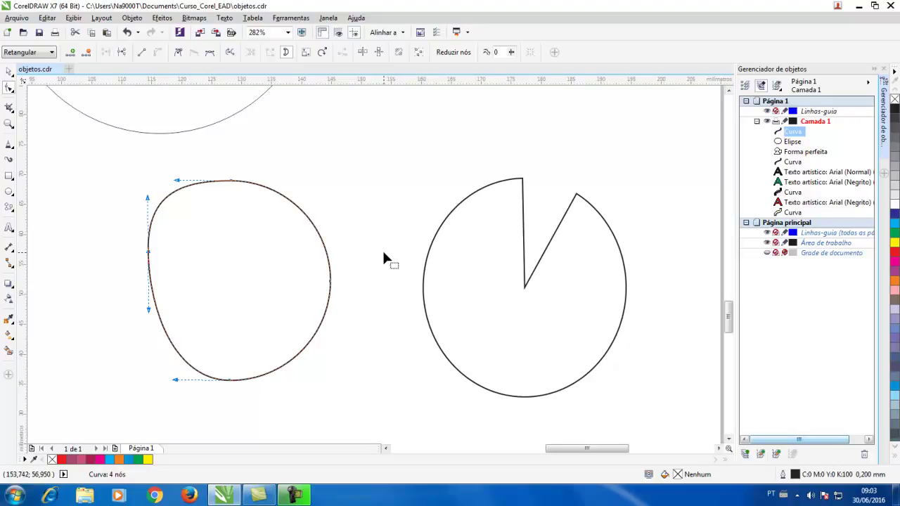
pyautogui.click(11, 209)
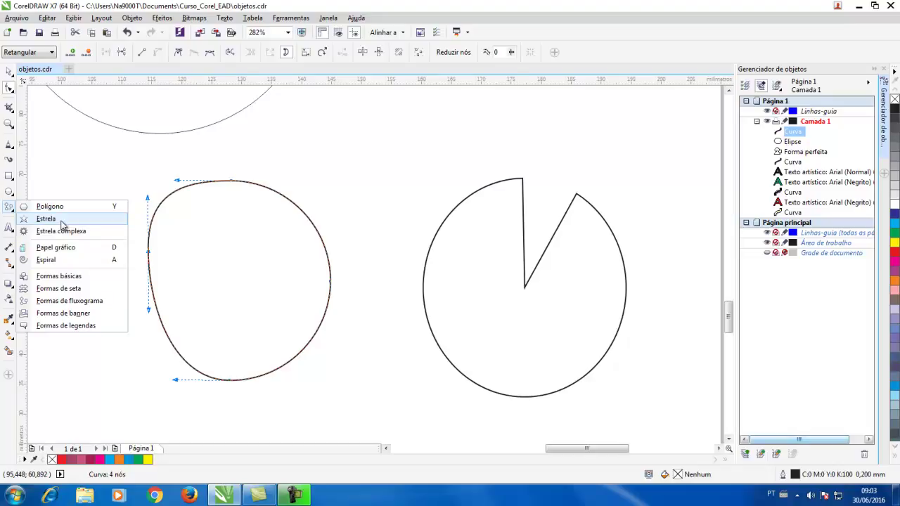
pyautogui.click(12, 73)
pyautogui.click(11, 71)
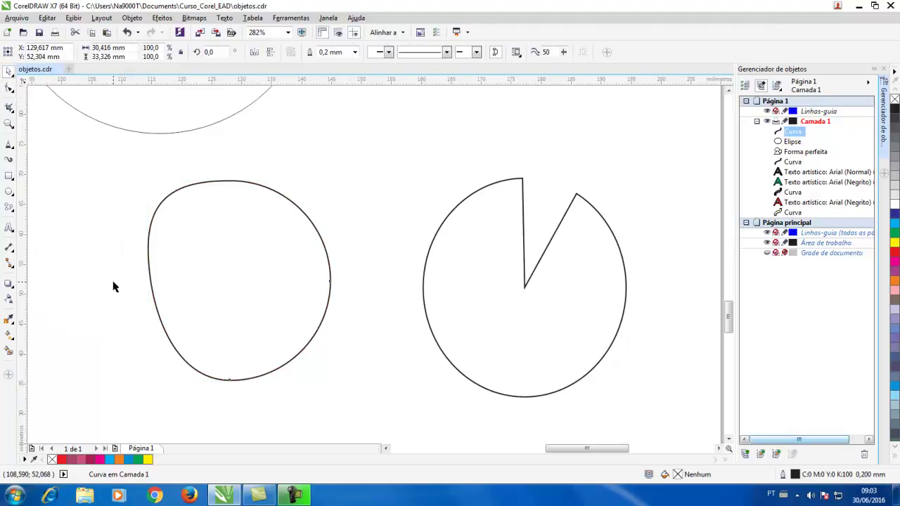
pyautogui.click(115, 287)
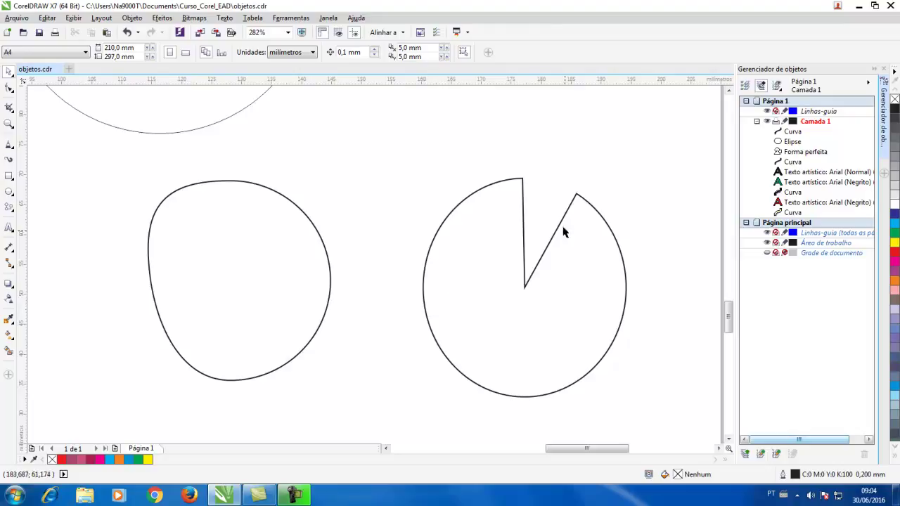
# Select the pie-shaped ellipse and convert it to curves
pyautogui.click(451, 264)
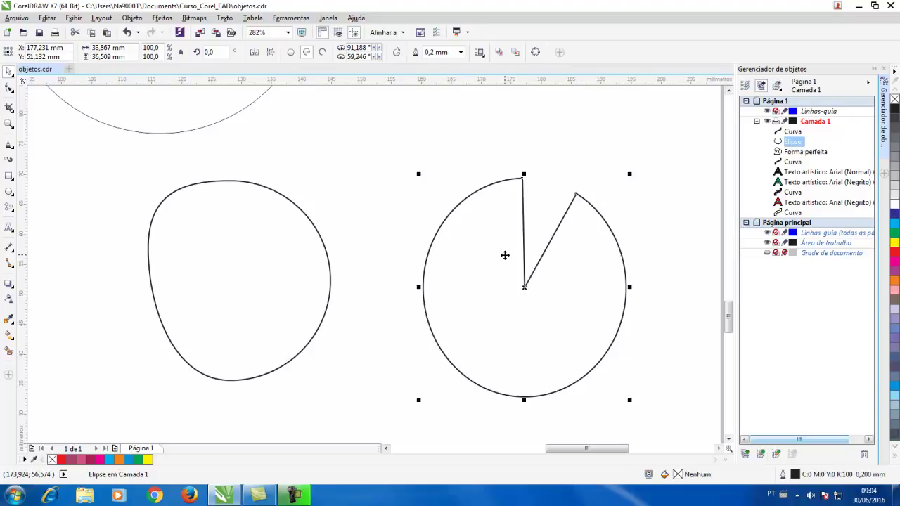
pyautogui.rightClick(505, 256)
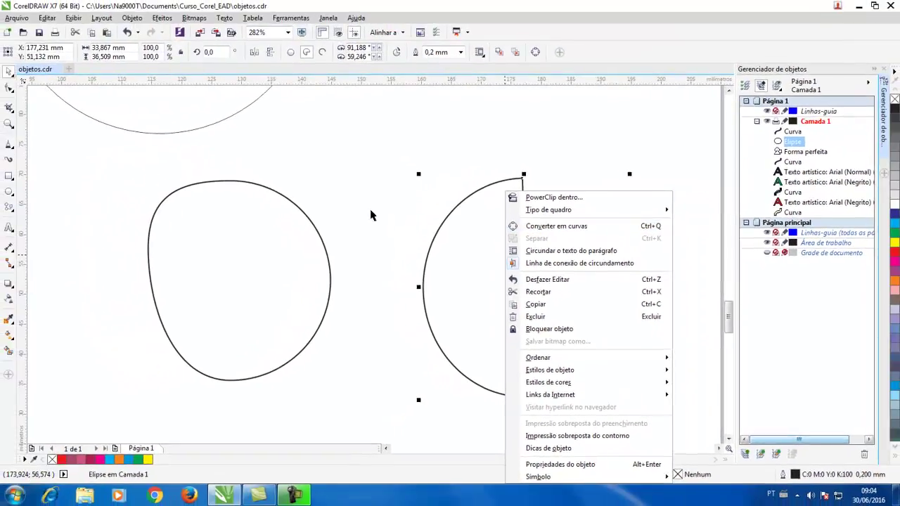
pyautogui.click(245, 106)
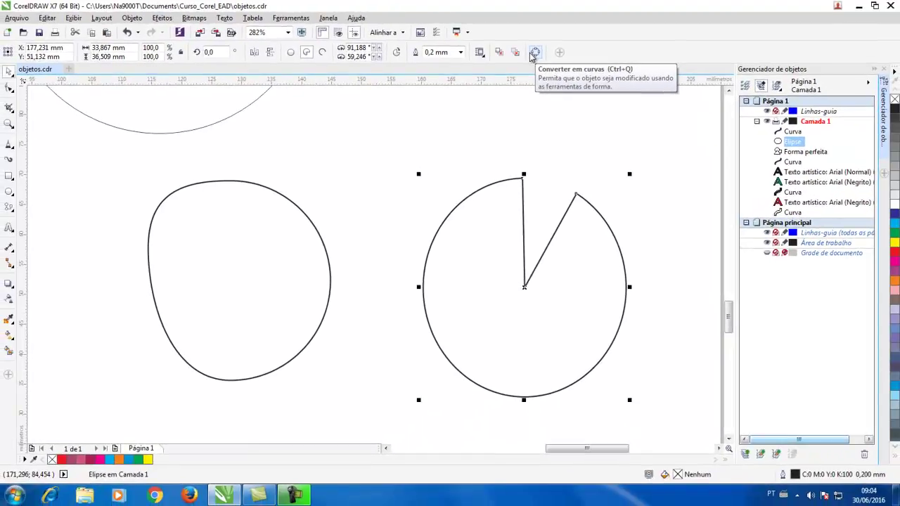
pyautogui.click(533, 54)
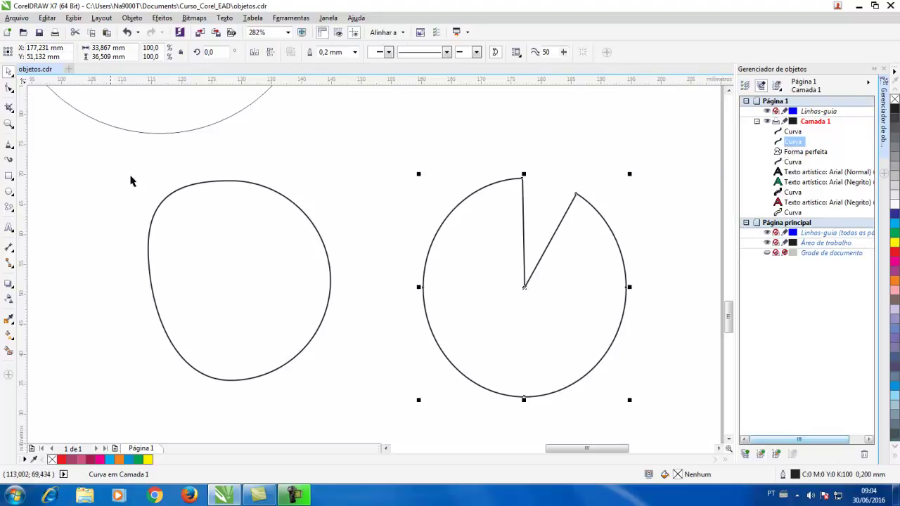
# Move the converted pie's top node straight down with the Shape tool, and undo both the node move and the conversion to curves
pyautogui.click(8, 87)
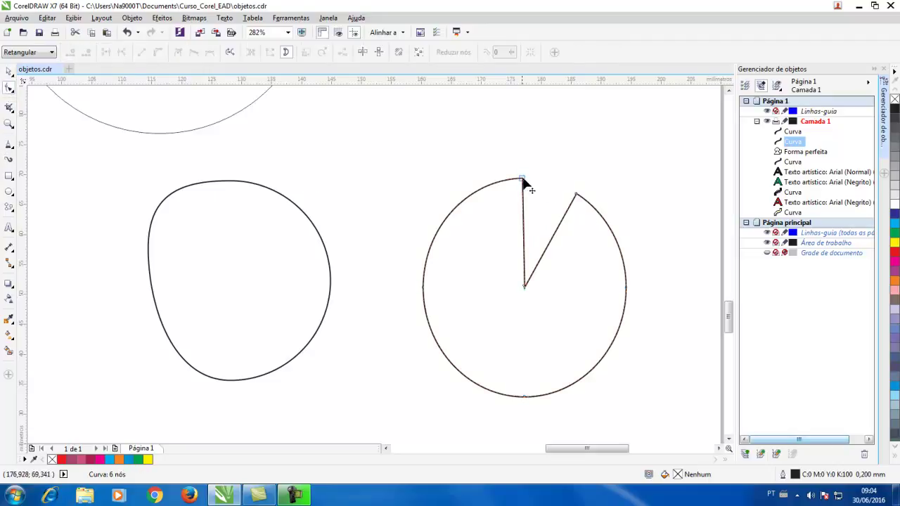
pyautogui.moveTo(522, 178); pyautogui.dragTo(522, 193)
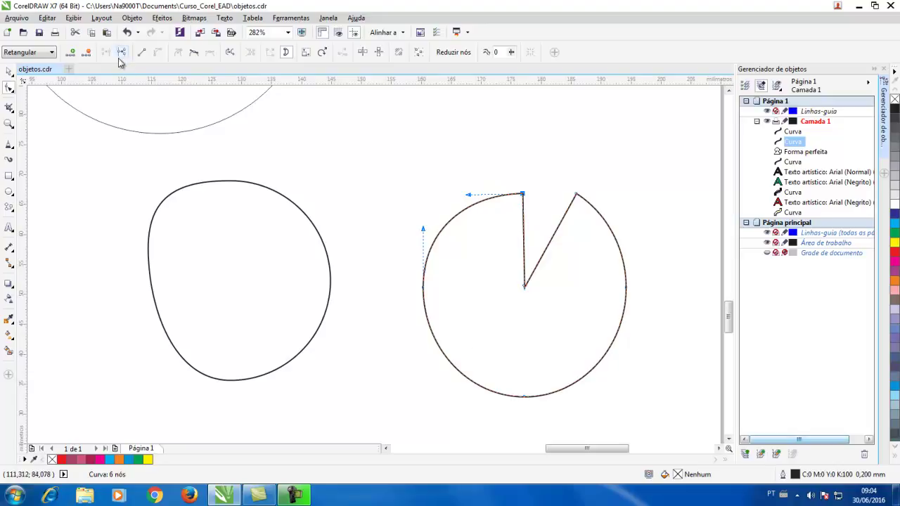
pyautogui.click(127, 33)
pyautogui.click(127, 32)
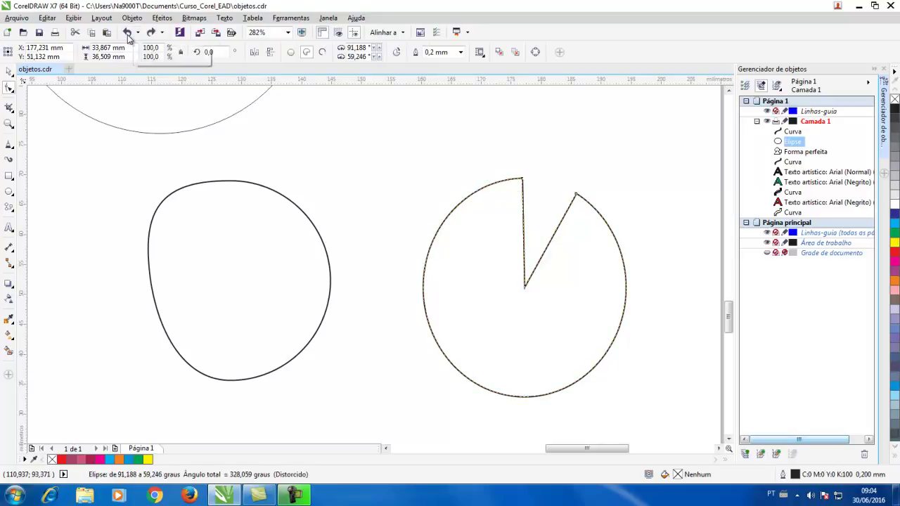